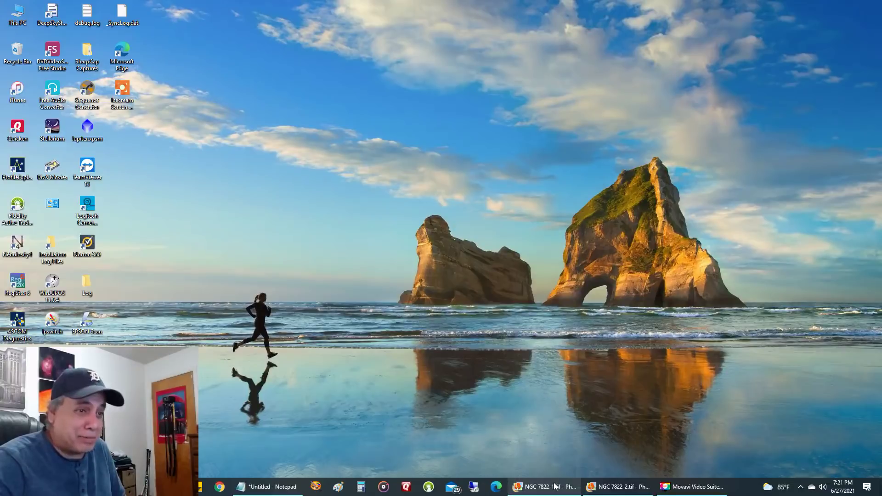
- Bring the NGC 7822-2.tif nebula photo to the front in Photo Gallery
left_click(555, 485)
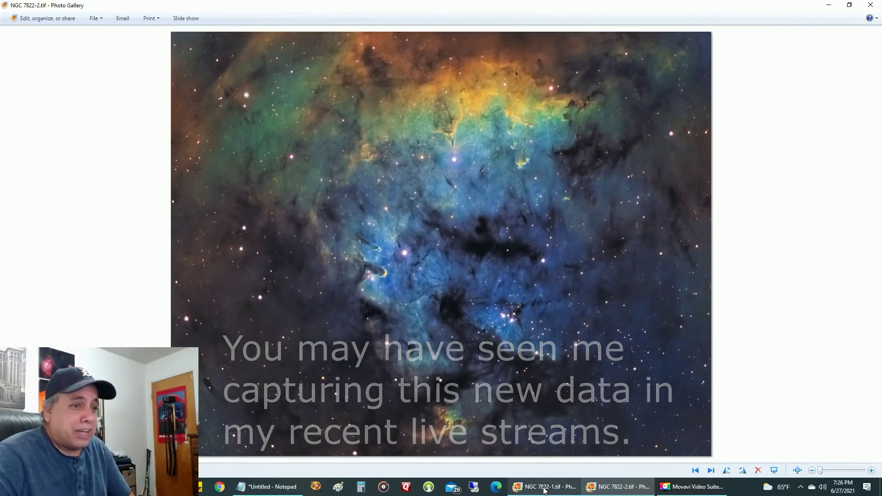
mouse_move(543, 490)
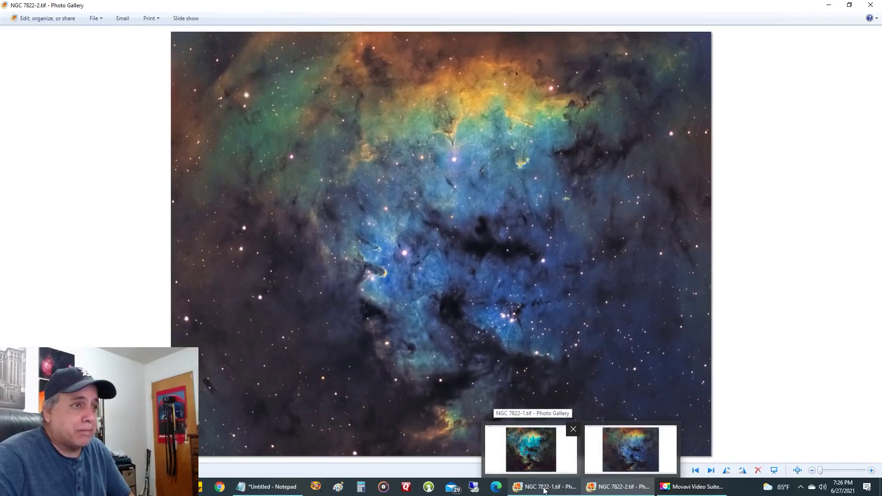
left_click(543, 491)
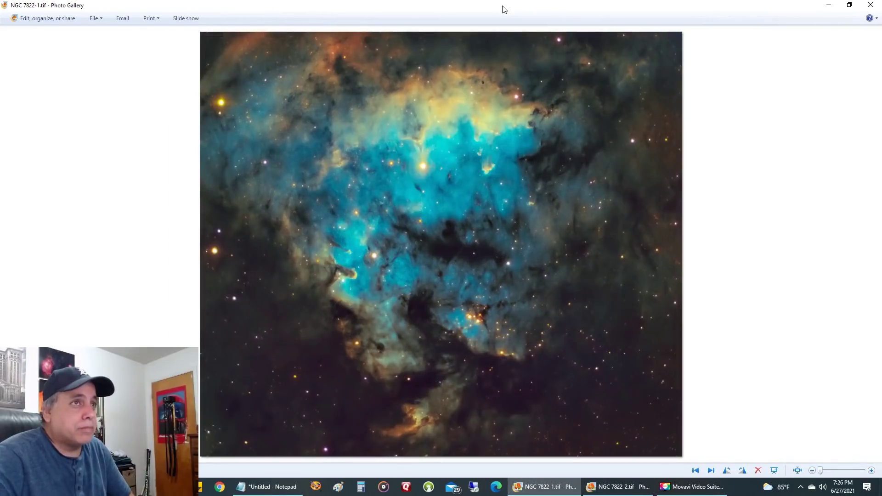
- Place NGC 7822-1 and NGC 7822-2 side by side, then zoom and pan into the nebula in both
left_click_drag(503, 10, 1, 28)
left_click(503, 152)
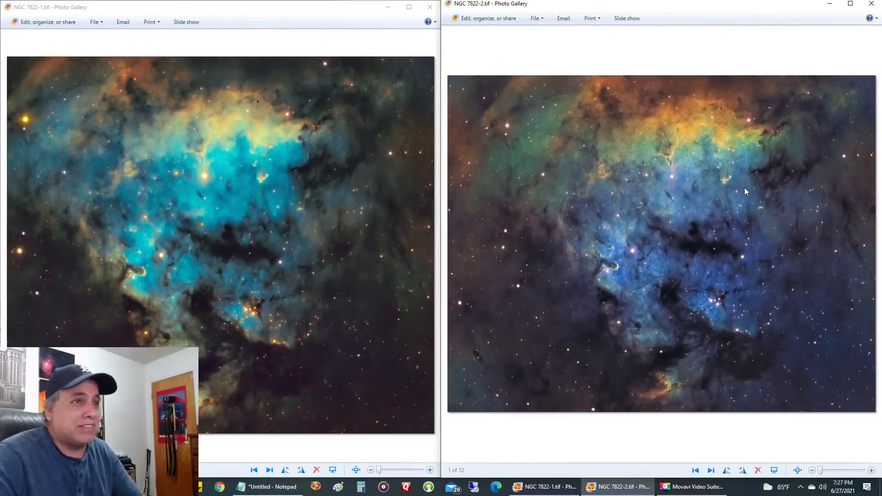
scroll(746, 194, "up", 1)
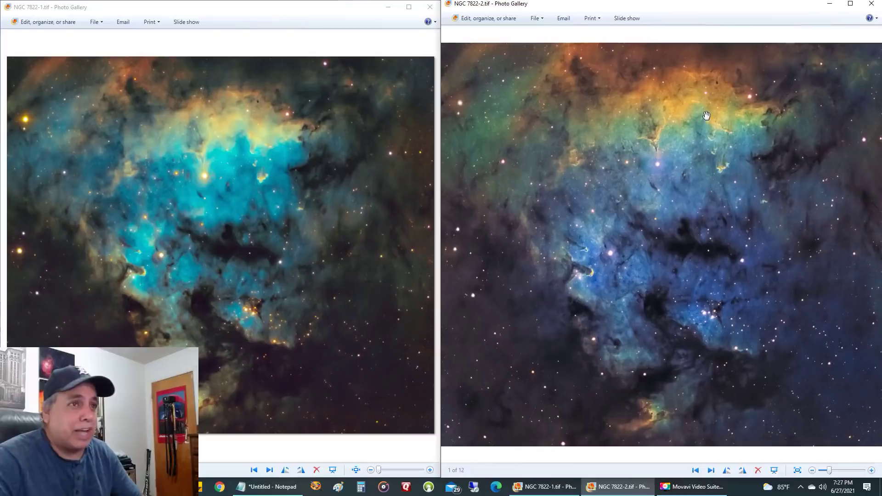
scroll(706, 115, "up", 1)
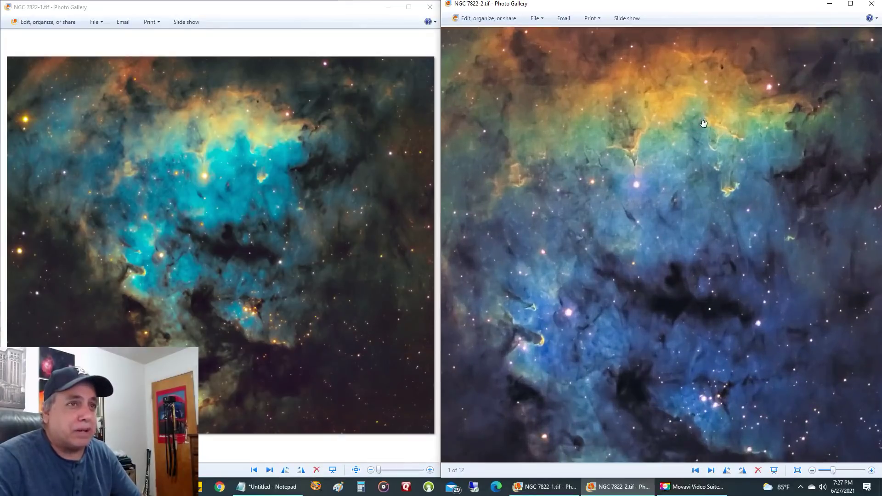
left_click_drag(704, 120, 698, 137)
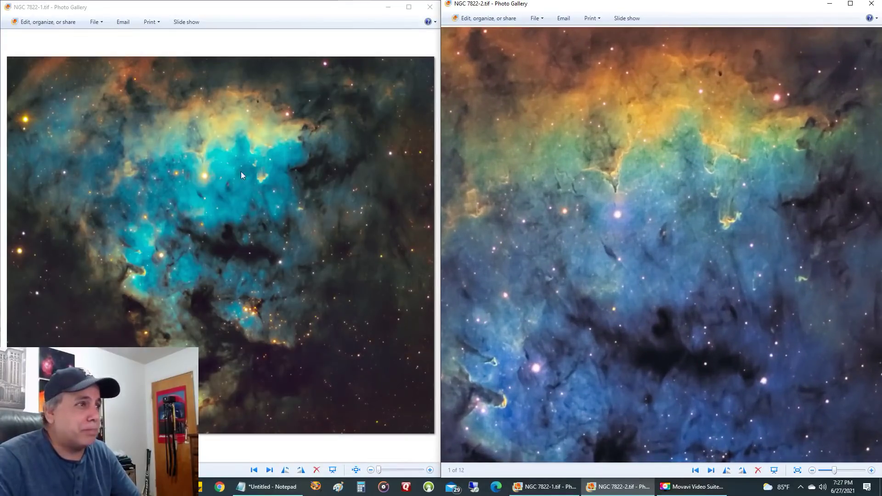
scroll(265, 151, "up", 2)
left_click_drag(265, 149, 281, 199)
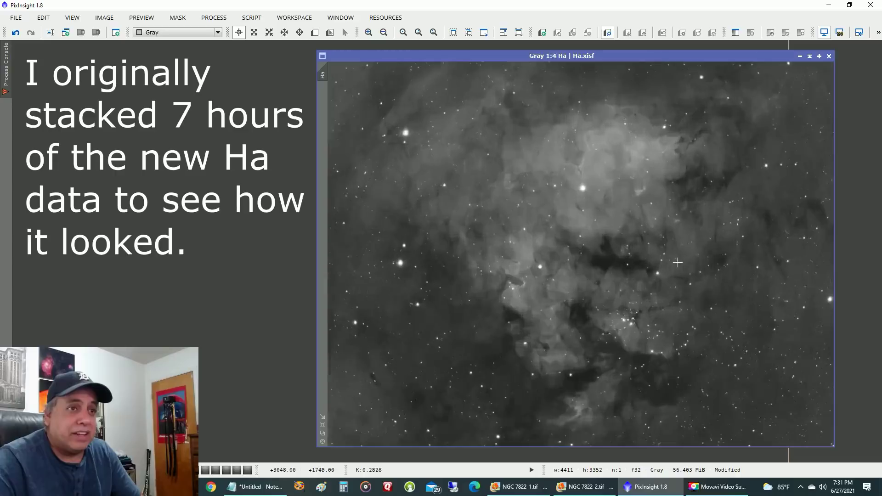
- Zoom and pan around the Ha.xisf hydrogen-alpha image to inspect the nebula
scroll(677, 262, "up", 3)
scroll(574, 257, "down", 2)
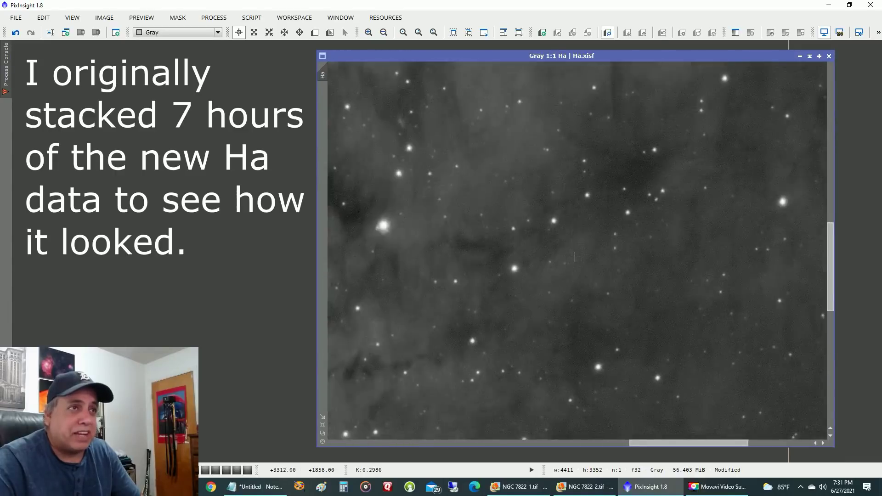
left_click_drag(646, 441, 575, 440)
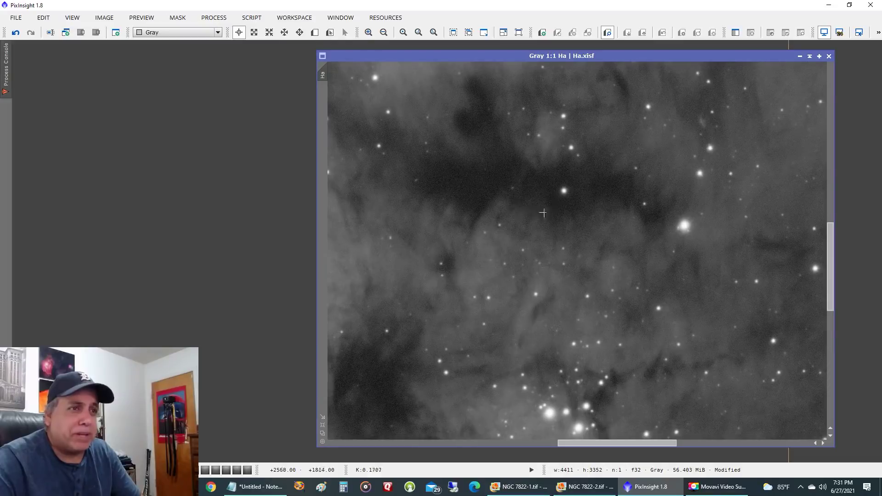
scroll(555, 250, "down", 1)
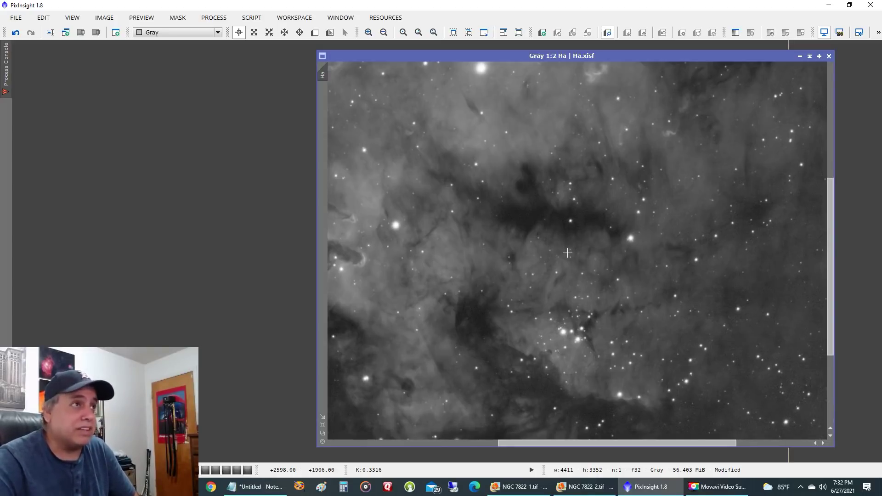
- Iconize the Ha image window and open the Script menu's list of categories
left_click(809, 56)
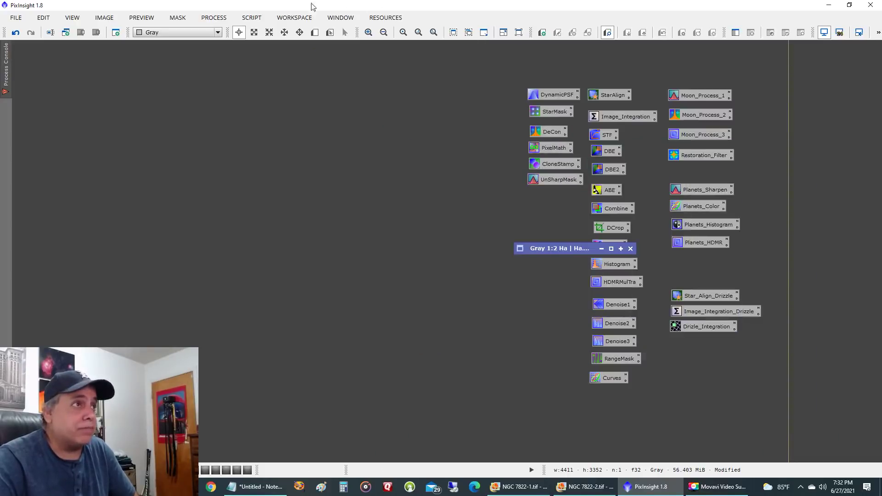
left_click(252, 18)
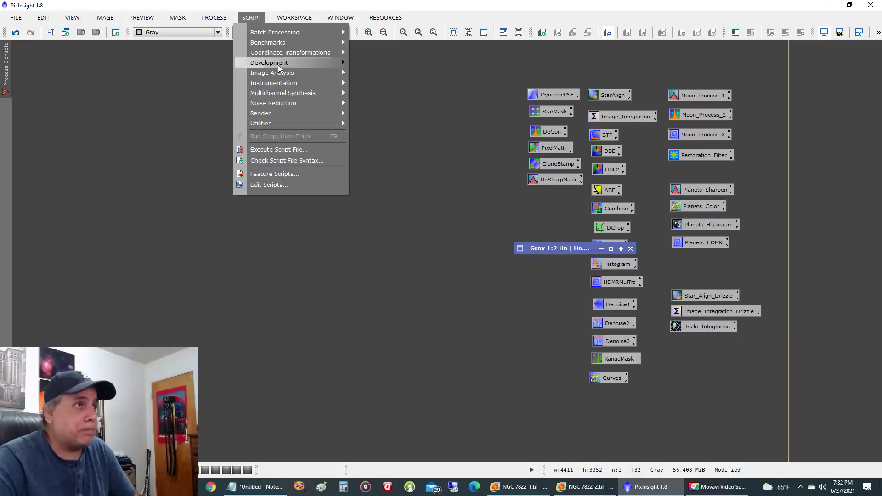
mouse_move(304, 73)
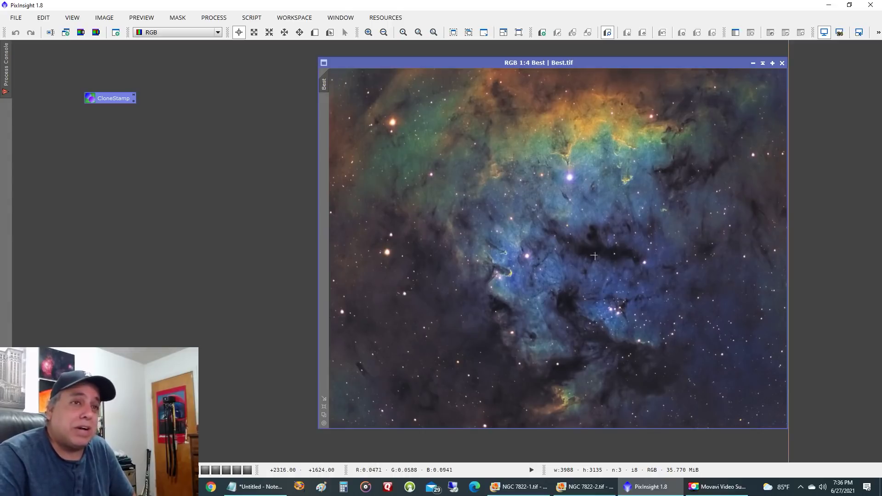
scroll(655, 191, "up", 1)
scroll(643, 202, "up", 1)
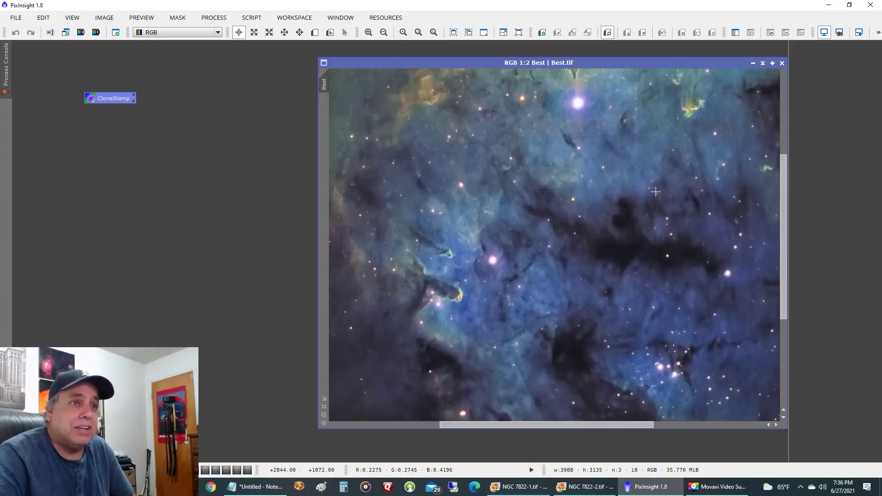
scroll(614, 217, "down", 1)
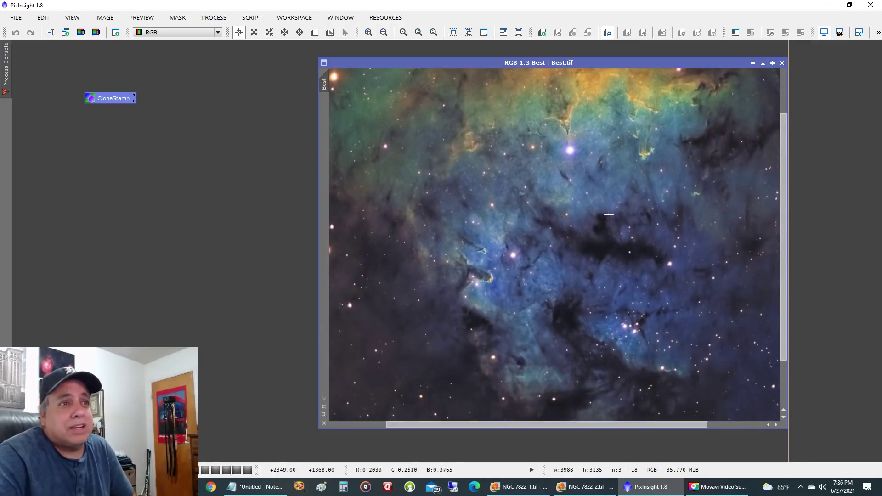
scroll(611, 167, "down", 1)
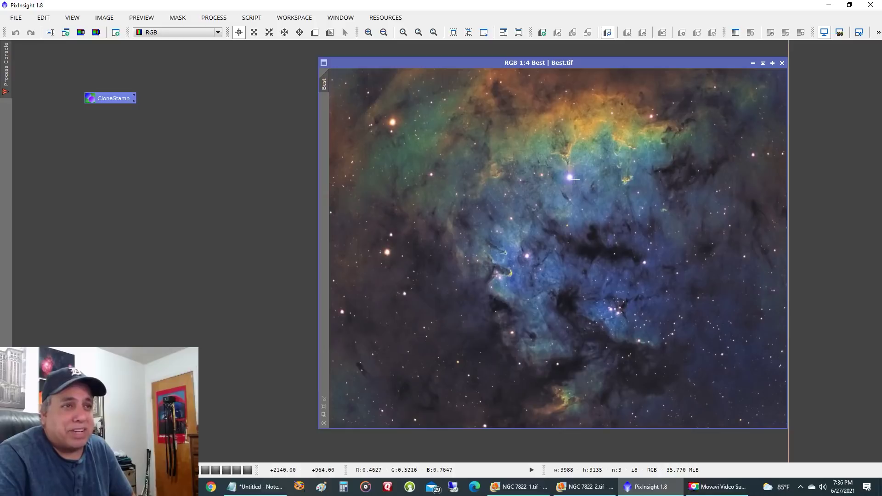
scroll(574, 179, "up", 2)
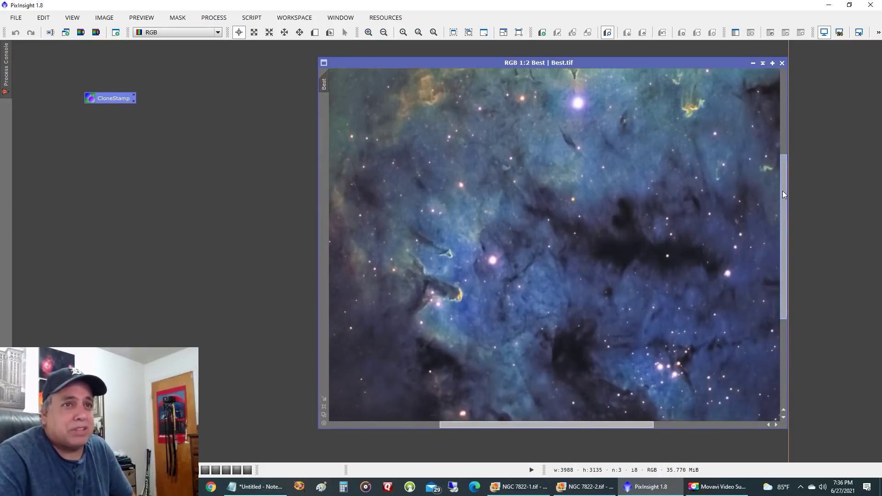
left_click_drag(782, 189, 781, 139)
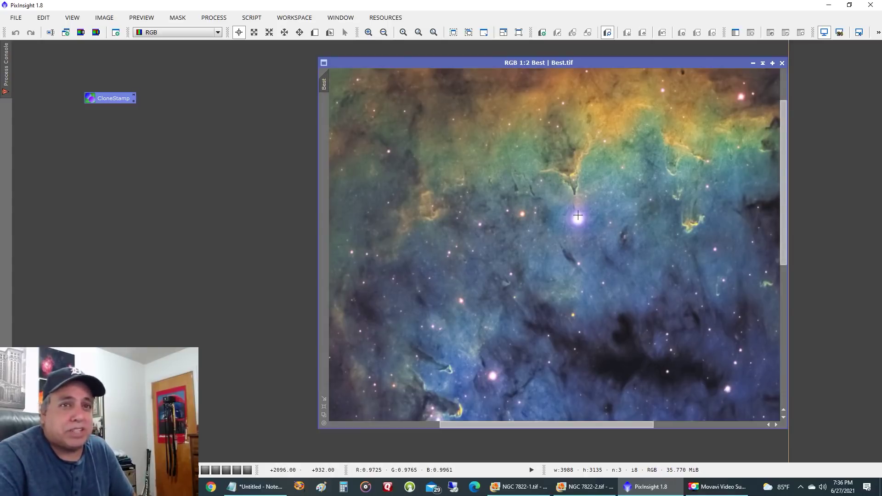
- Open CloneStamp with softness 1.00 and radius 100, and set a background source point
double_click(107, 99)
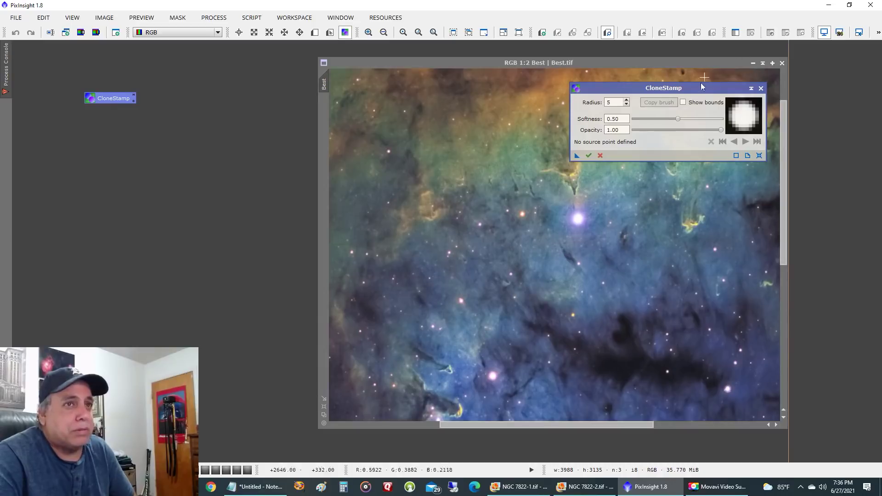
left_click_drag(688, 85, 723, 73)
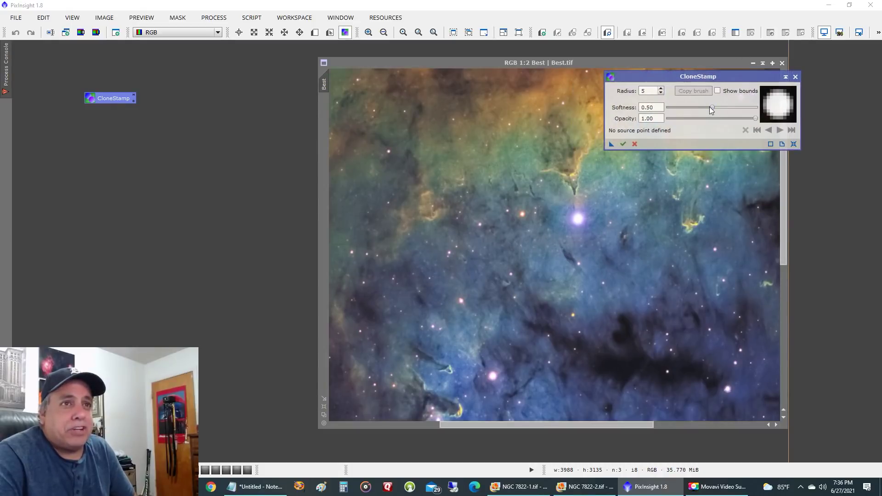
left_click_drag(711, 108, 756, 108)
double_click(644, 91)
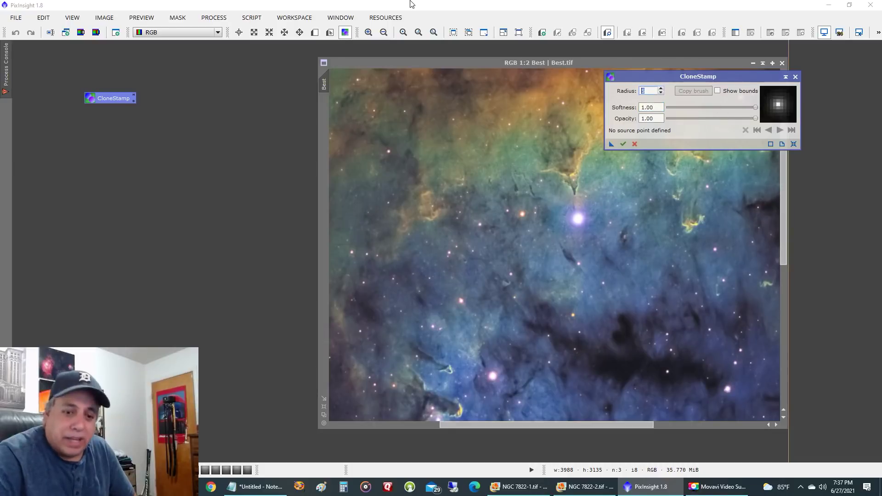
type("100")
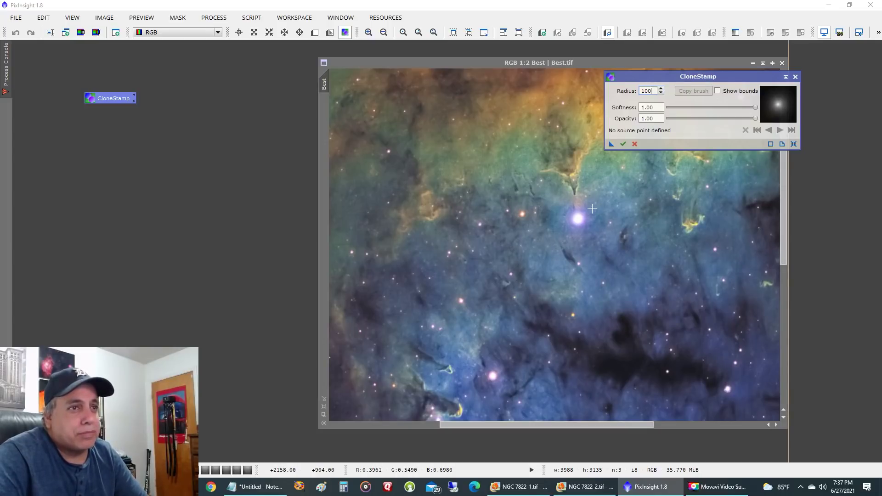
left_click(592, 209, "ctrl")
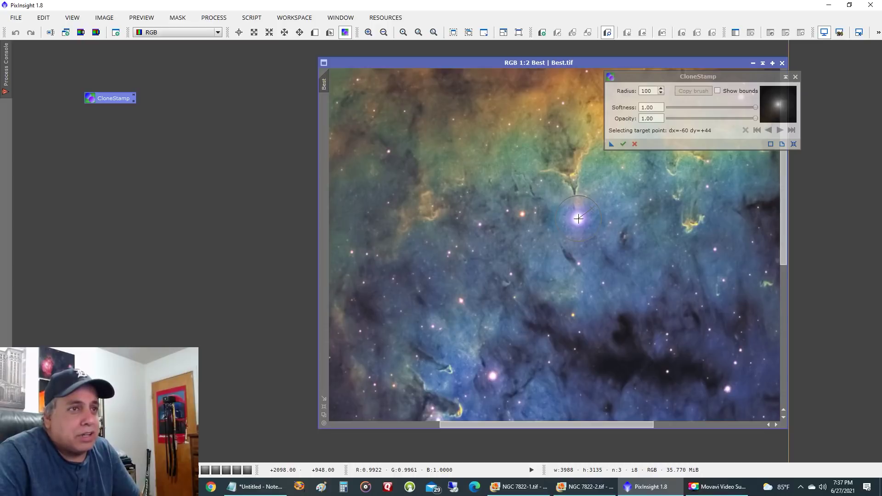
- Stamp background sky over the central star, then pick the small lower star as source
left_click(579, 219)
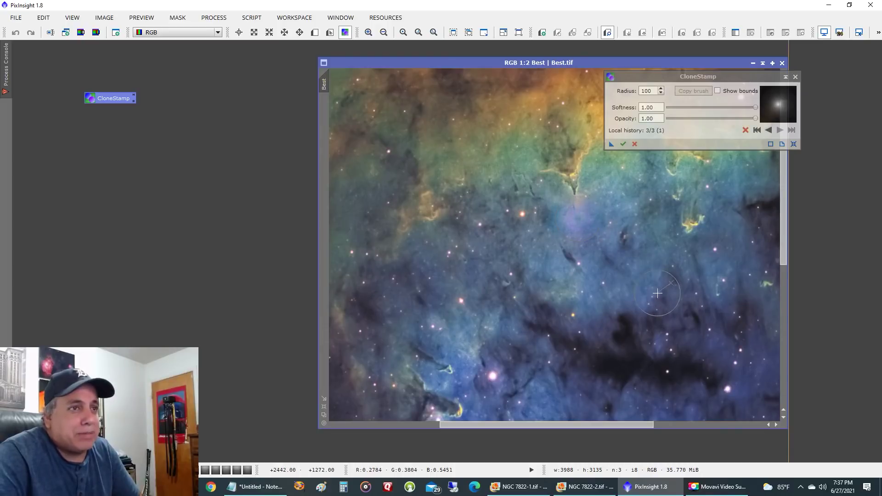
left_click(590, 243)
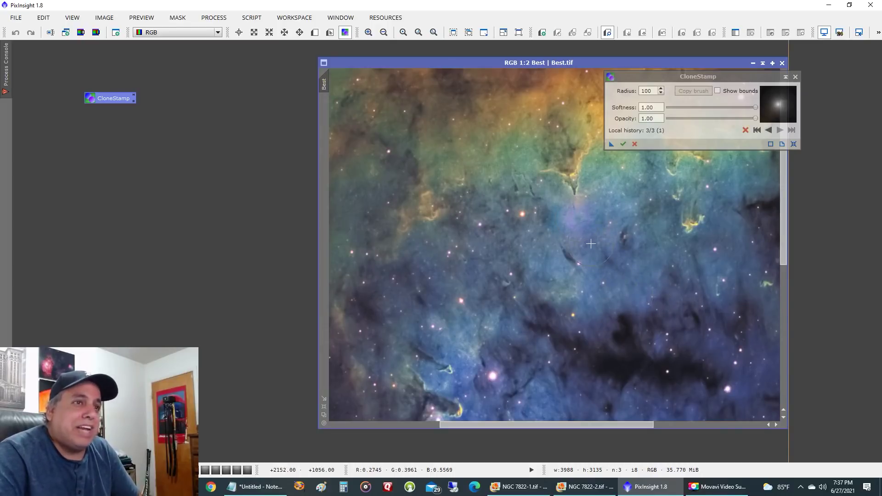
left_click(492, 375, "ctrl")
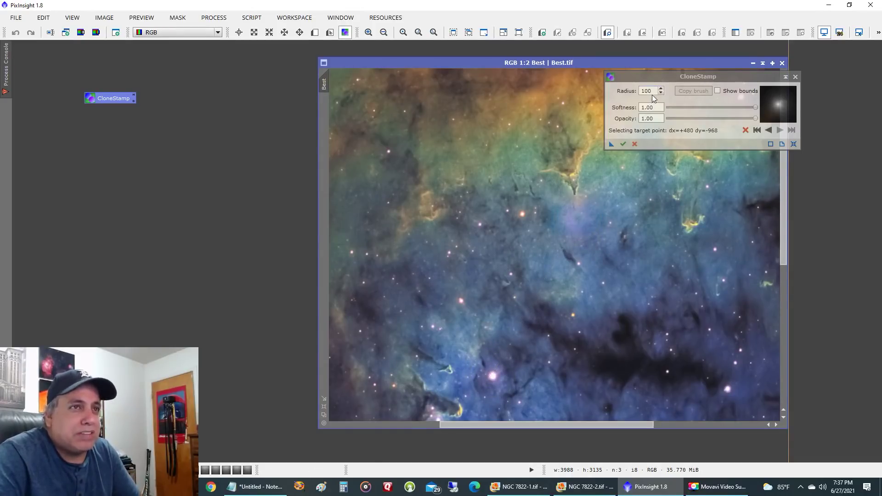
- At radius 50, stamp the small star onto the image centre and apply the strokes
type("50")
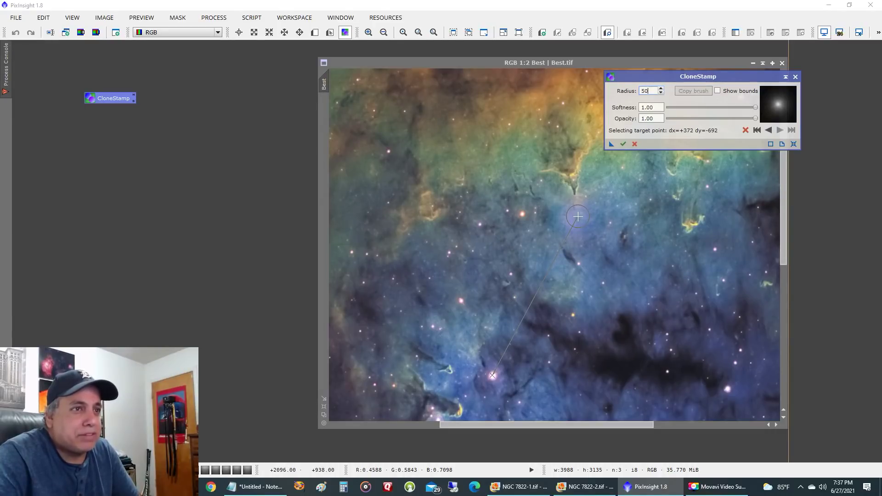
left_click(577, 216)
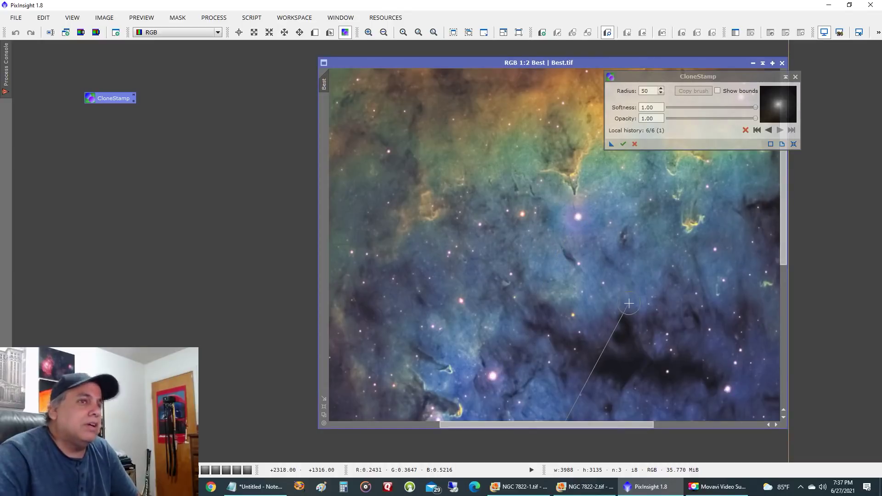
left_click(623, 145)
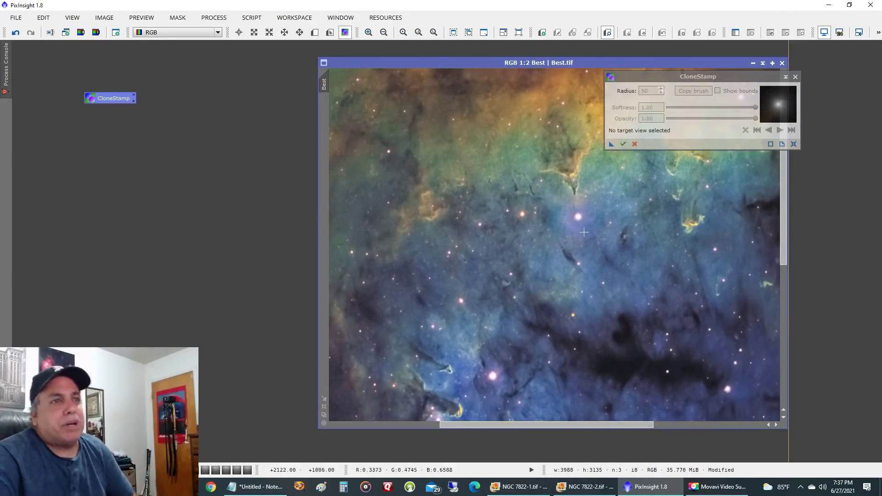
- Clone nearby sky twice around the new central star, apply the strokes, and close CloneStamp
left_click(568, 230, "ctrl")
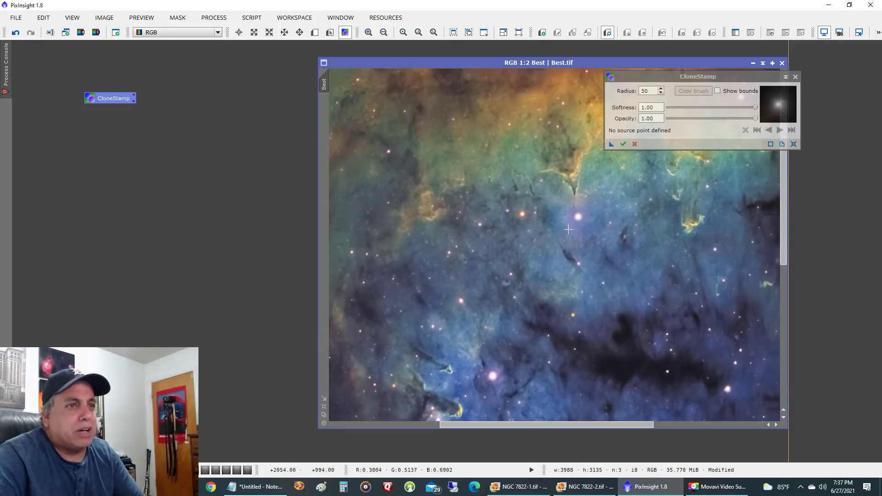
left_click(571, 226)
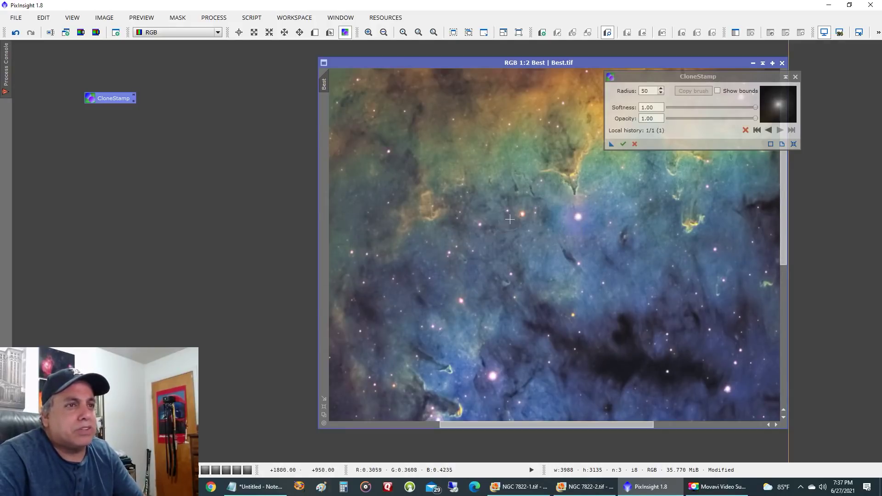
left_click(570, 217)
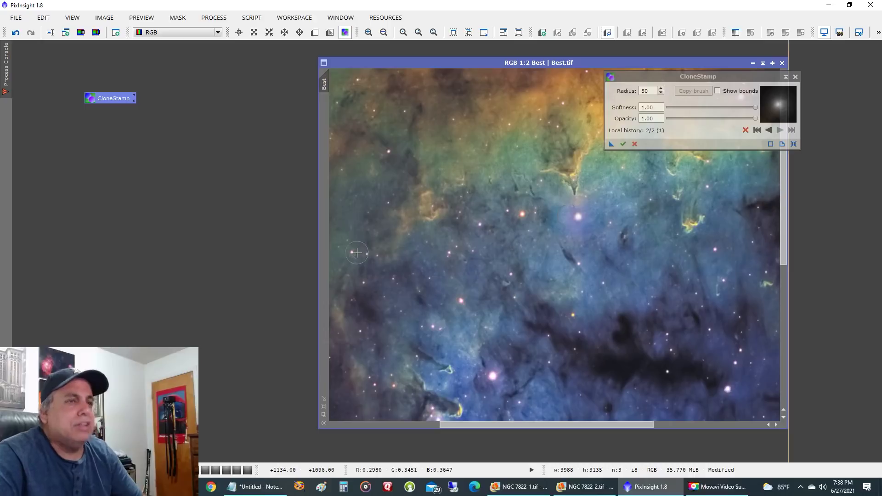
left_click(623, 144)
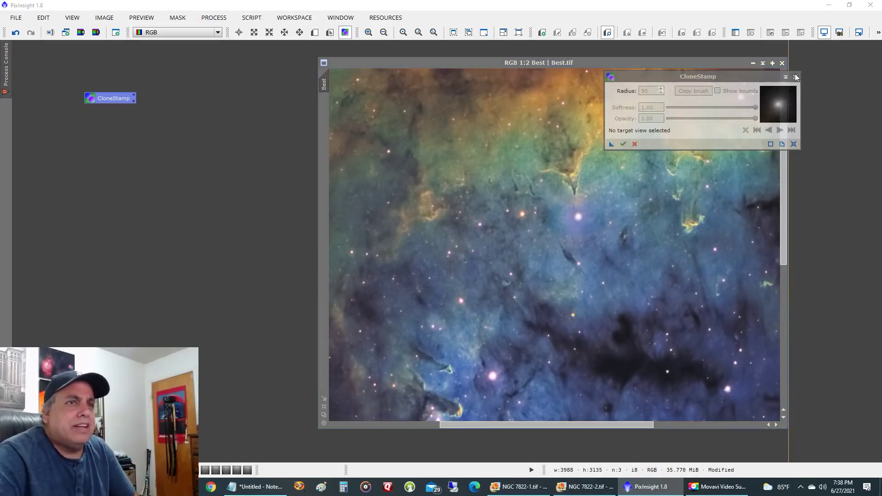
left_click(795, 77)
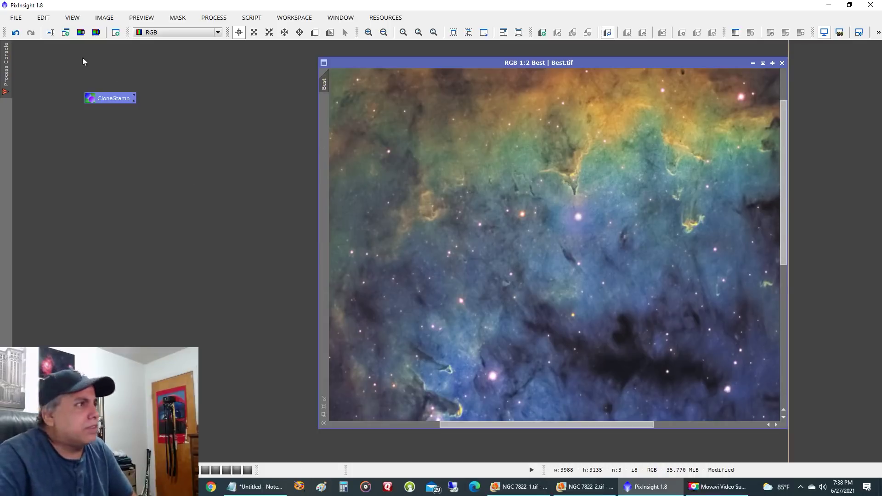
- Alternate Undo and Redo three times to compare the original and cloned star, ending on Redo
left_click(17, 33)
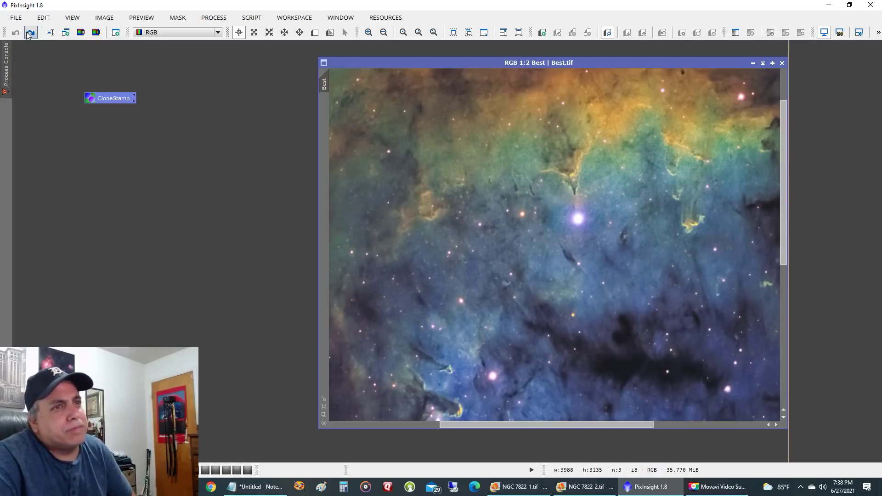
left_click(30, 33)
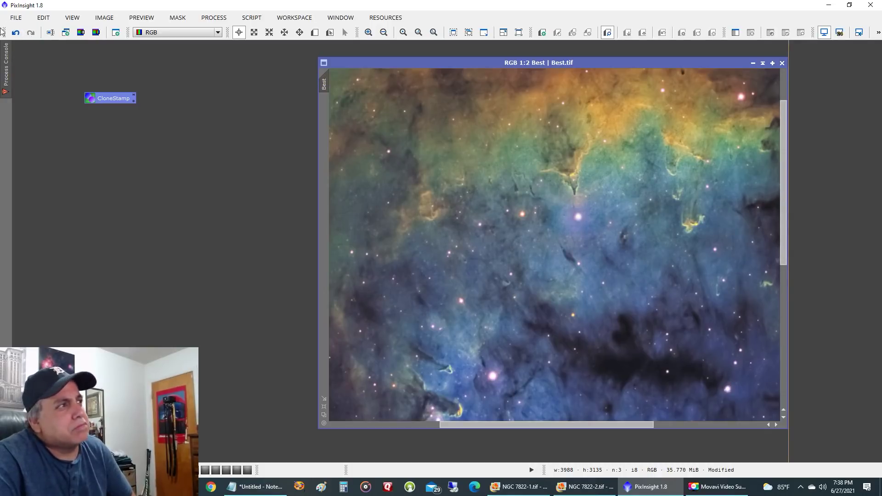
left_click(16, 33)
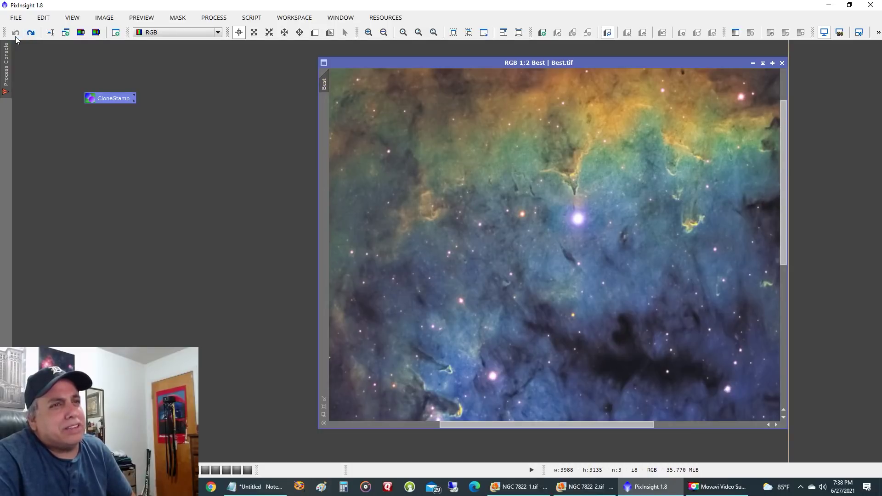
left_click(29, 34)
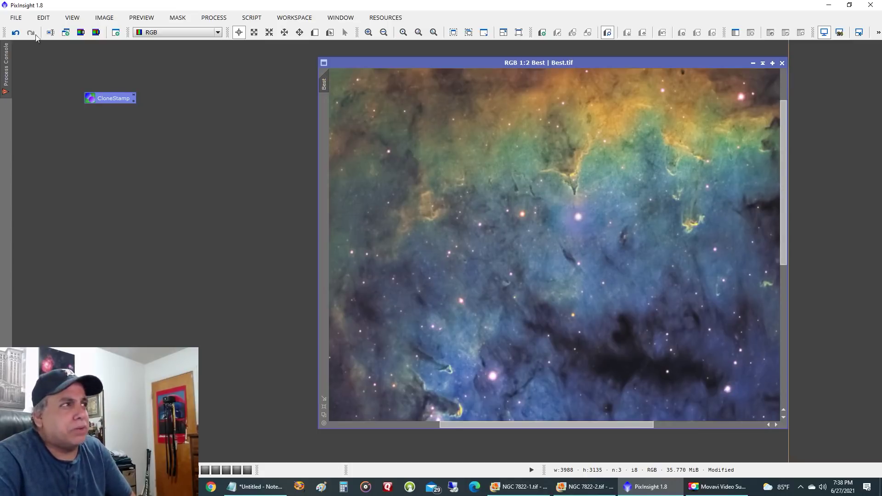
left_click(19, 35)
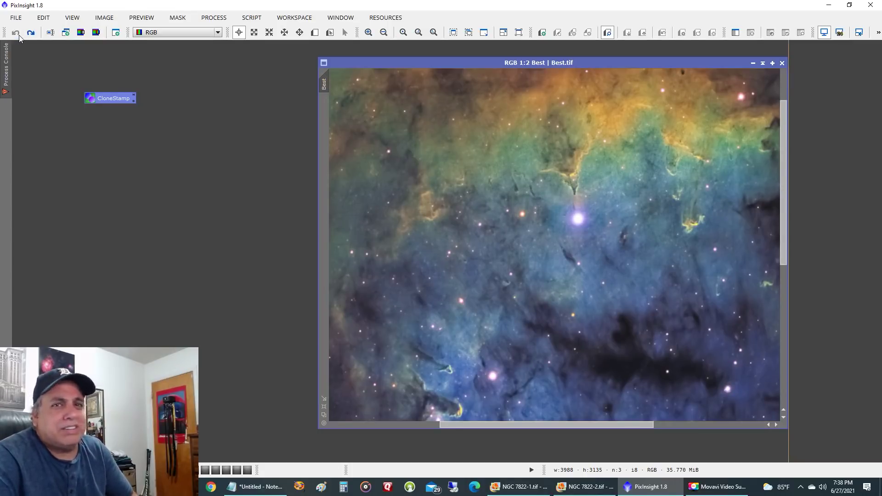
left_click(31, 35)
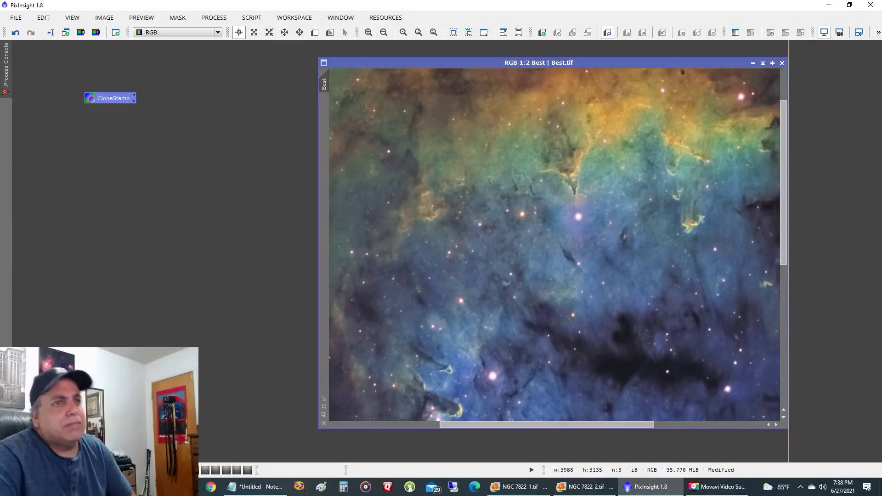